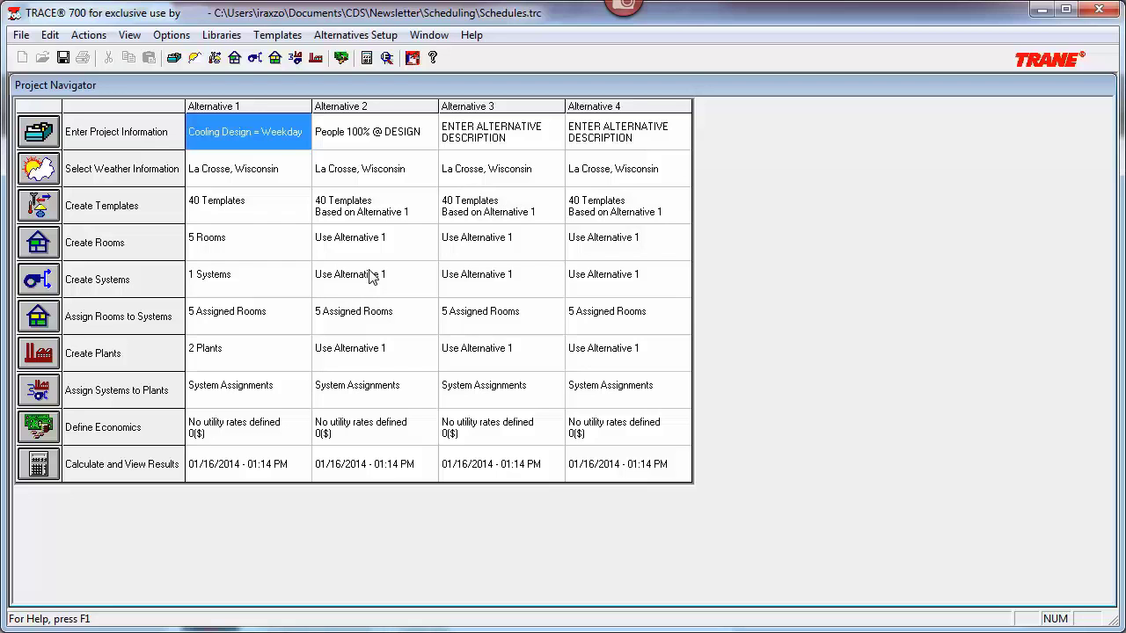
Open the Schedules library in the Library / Template Editors
left_click(412, 57)
left_click(21, 35)
mouse_move(78, 57)
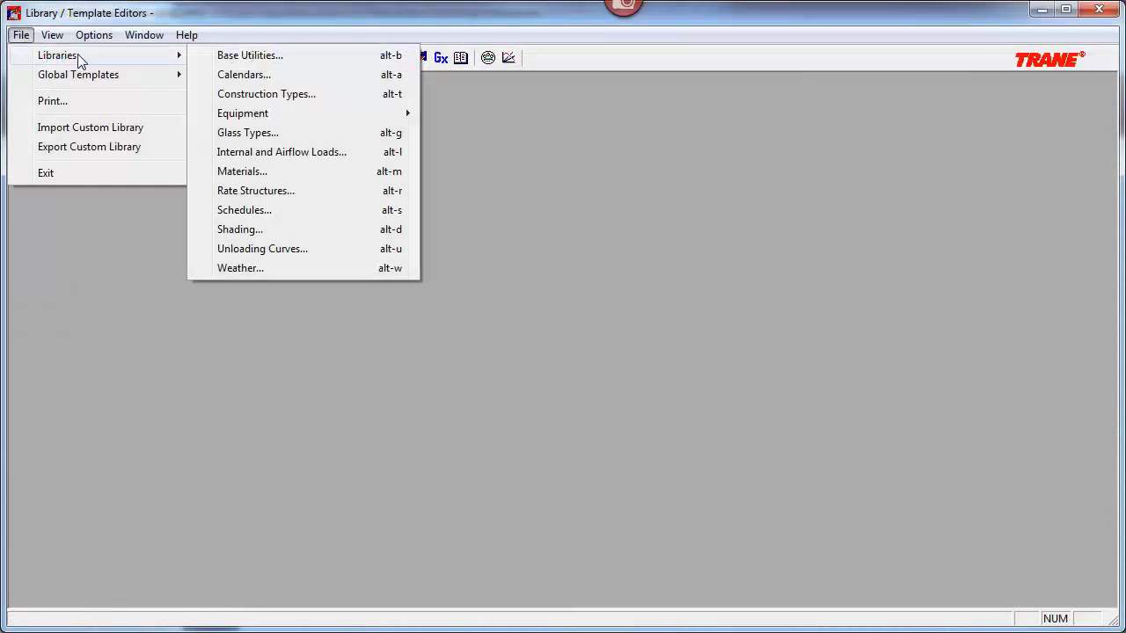
left_click(274, 213)
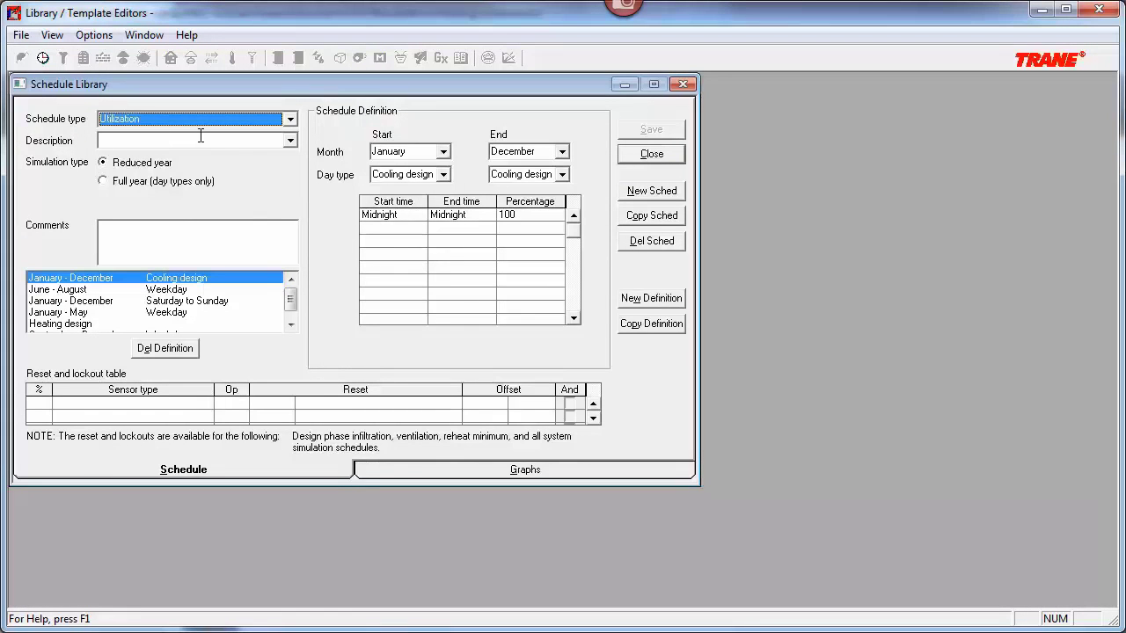
Review the available schedule types, keep Utilization, and load the "Infil - Manufacturing" schedule
left_click(231, 119)
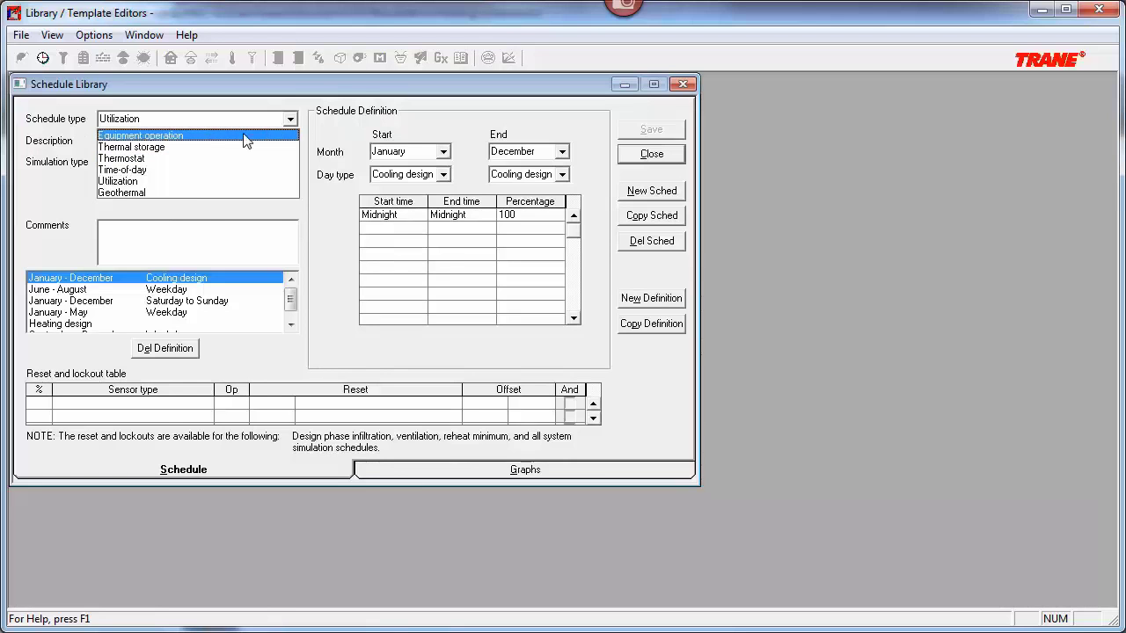
left_click(324, 126)
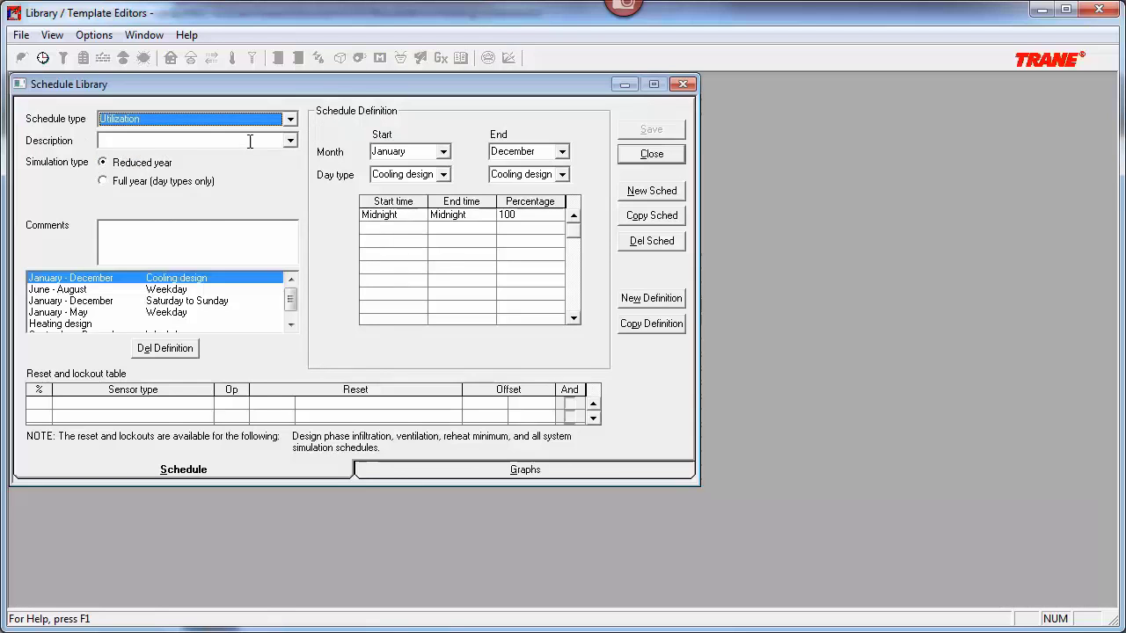
left_click(291, 142)
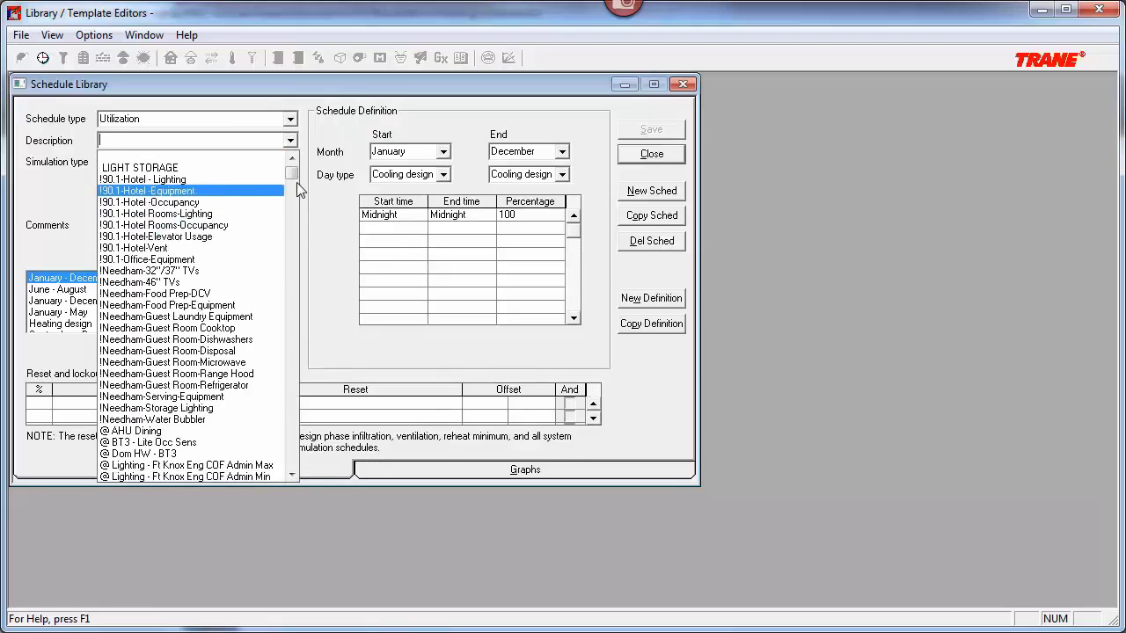
left_click_drag(296, 181, 282, 312)
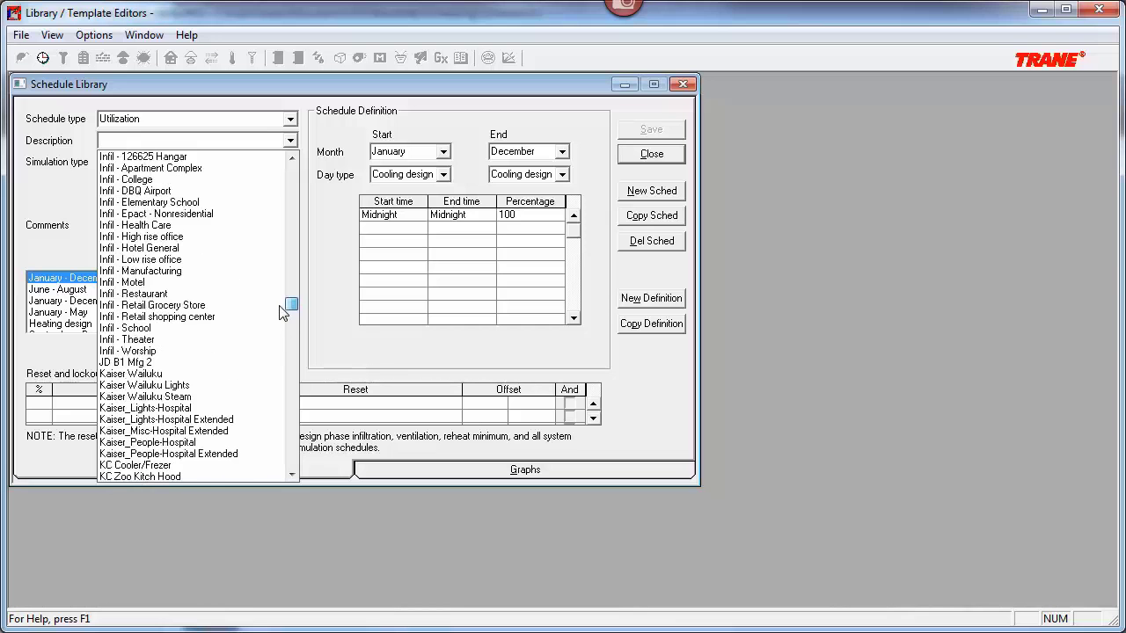
left_click(199, 272)
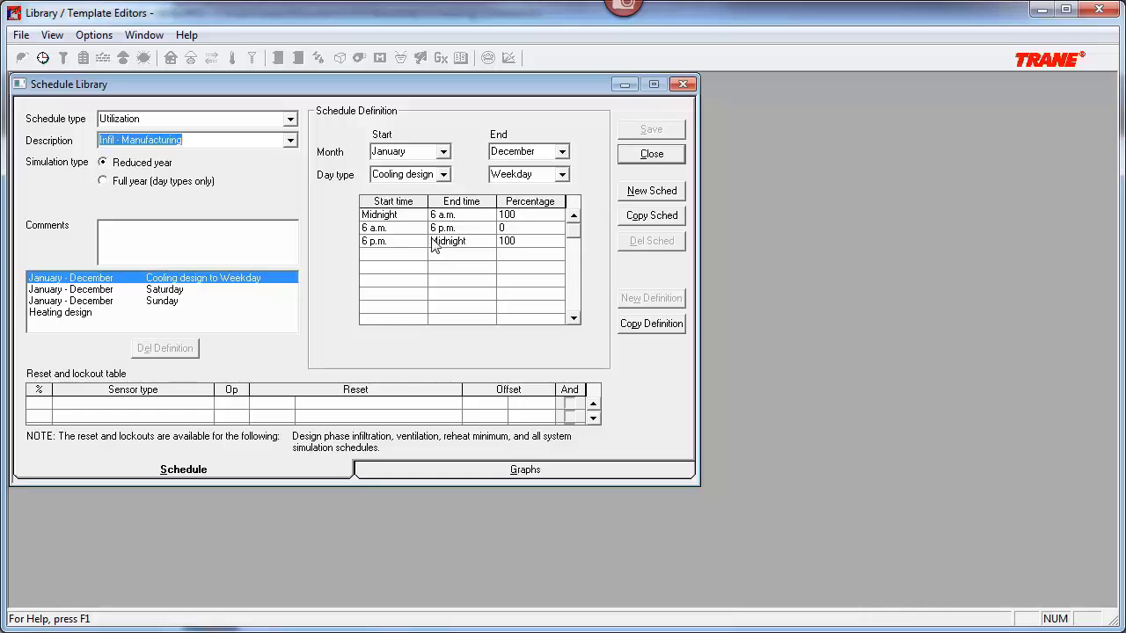
Examine the schedule's Saturday, Sunday and "Cooling design to Weekday" definitions
left_click(204, 289)
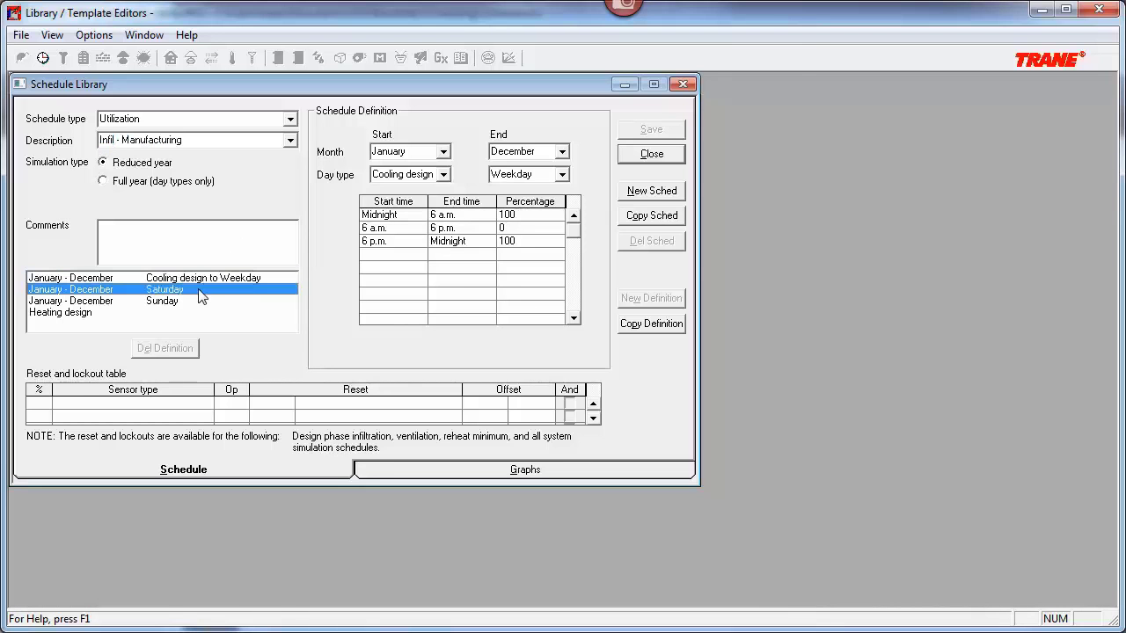
left_click(202, 301)
key("Up")
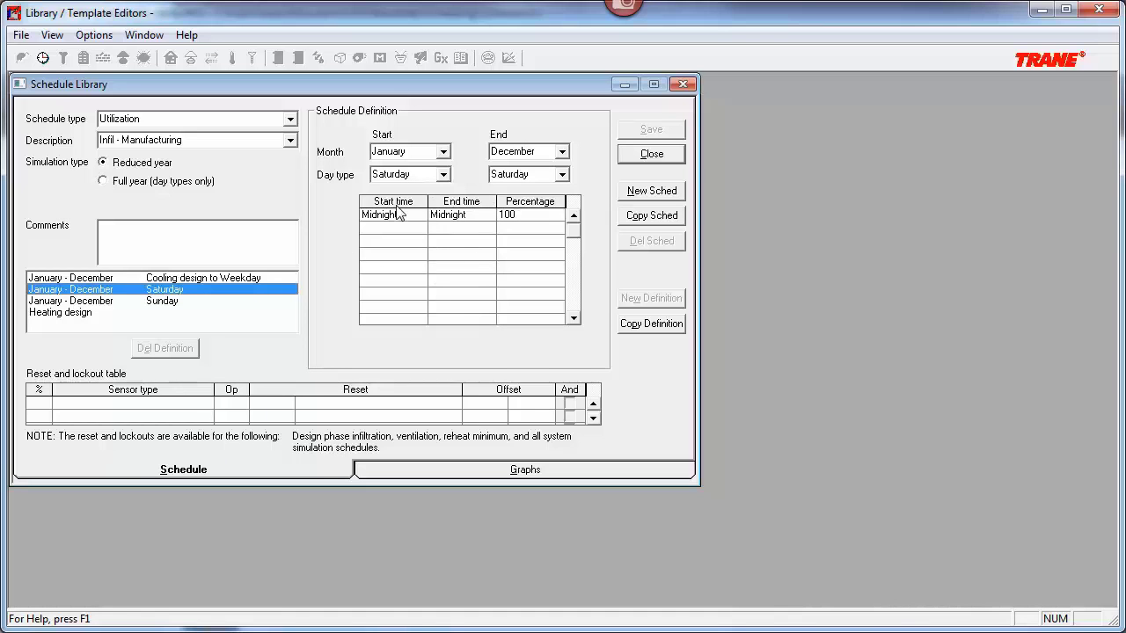
left_click(211, 280)
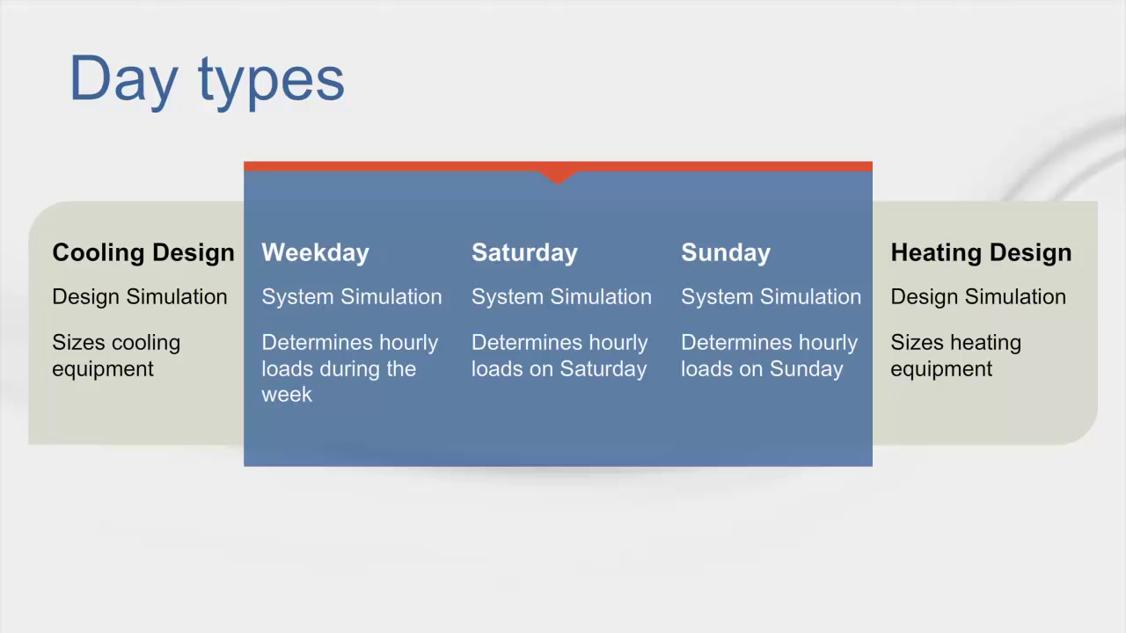
key("Right")
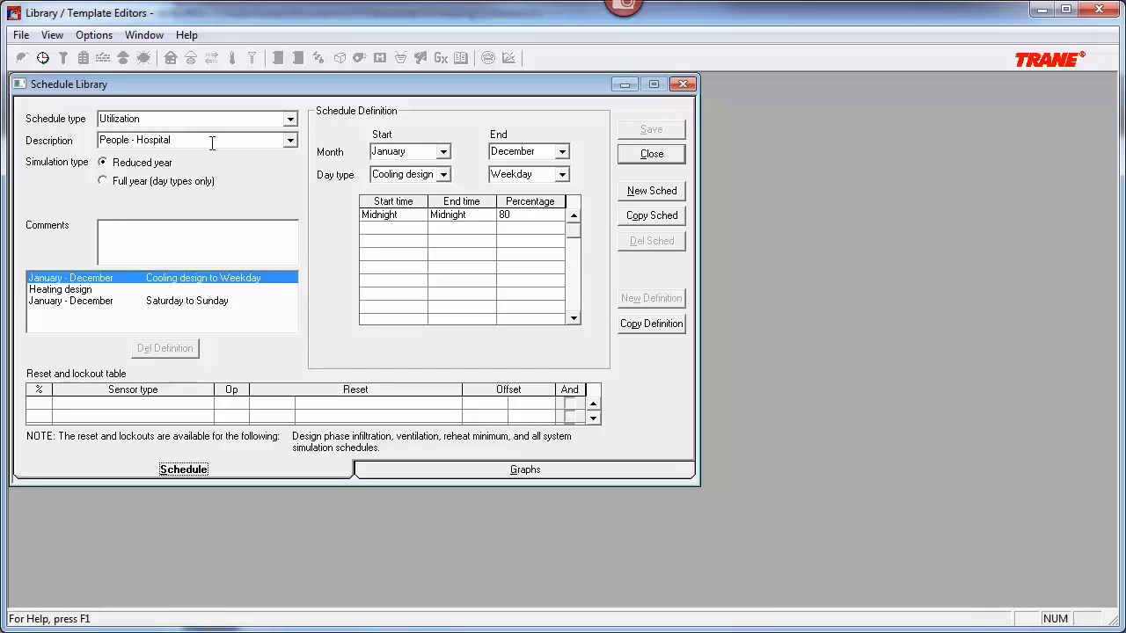
Create a new Utilization schedule and try to save it without any definitions
left_click(528, 215)
left_click(657, 192)
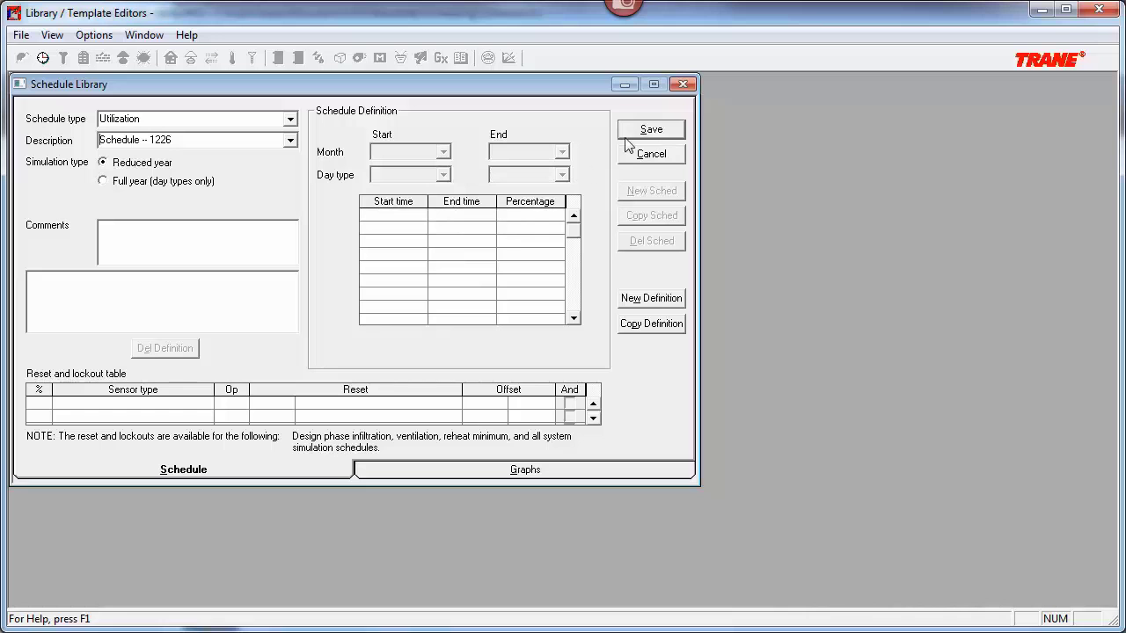
left_click(670, 134)
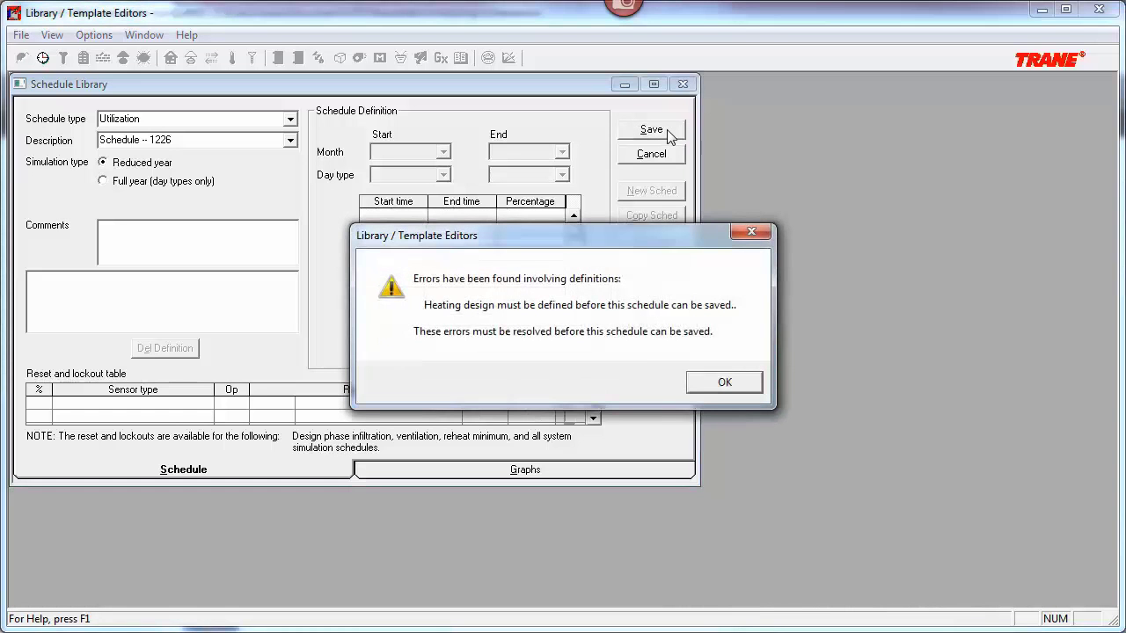
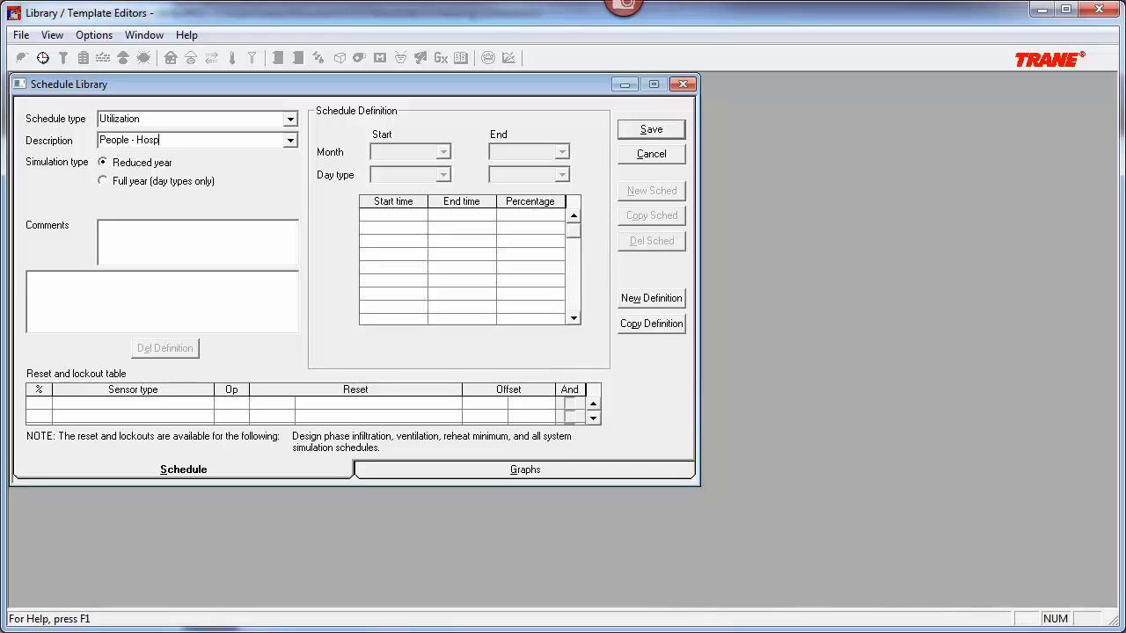
Set the new schedule's description to "People - Hospital La Crosse 1"
key("BackSpace")
key("BackSpace")
type("Crosse 1")
Add a January to December definition for Cooling design to Sunday, running Midnight to Midnight at 100 percent
left_click(665, 304)
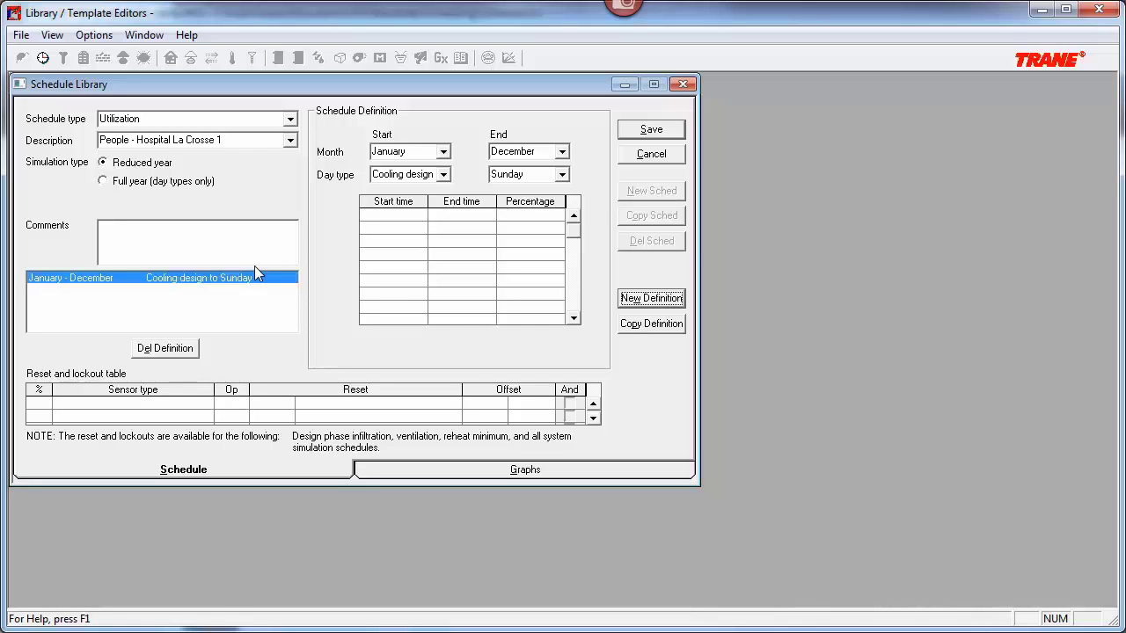
left_click(417, 216)
left_click(421, 216)
left_click(414, 227)
left_click(478, 217)
left_click(488, 216)
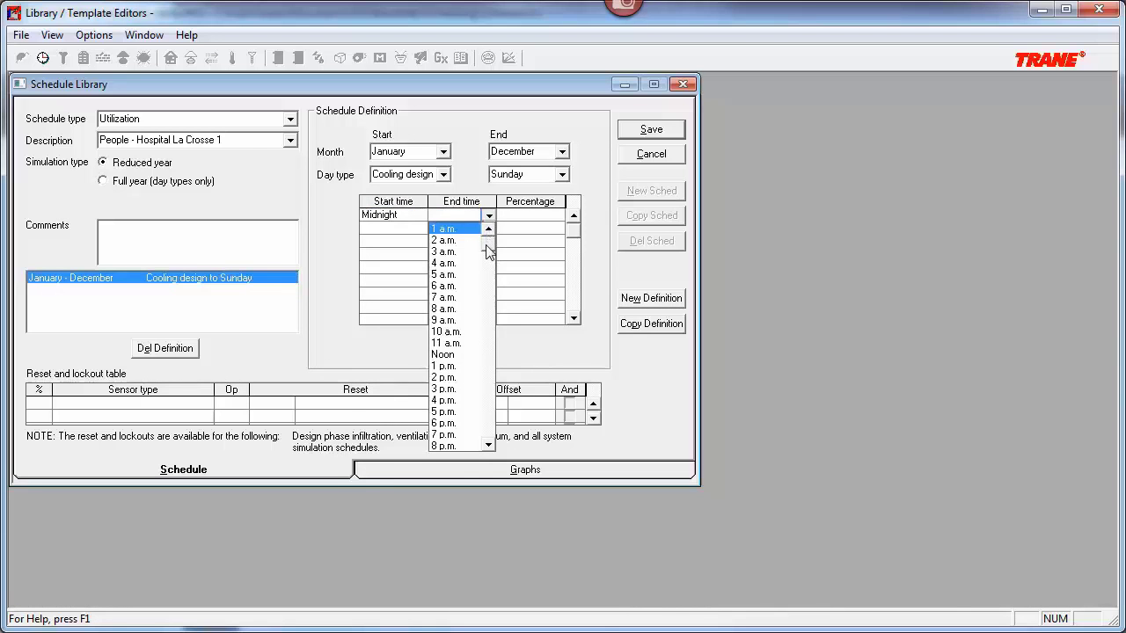
left_click(488, 365)
left_click(472, 447)
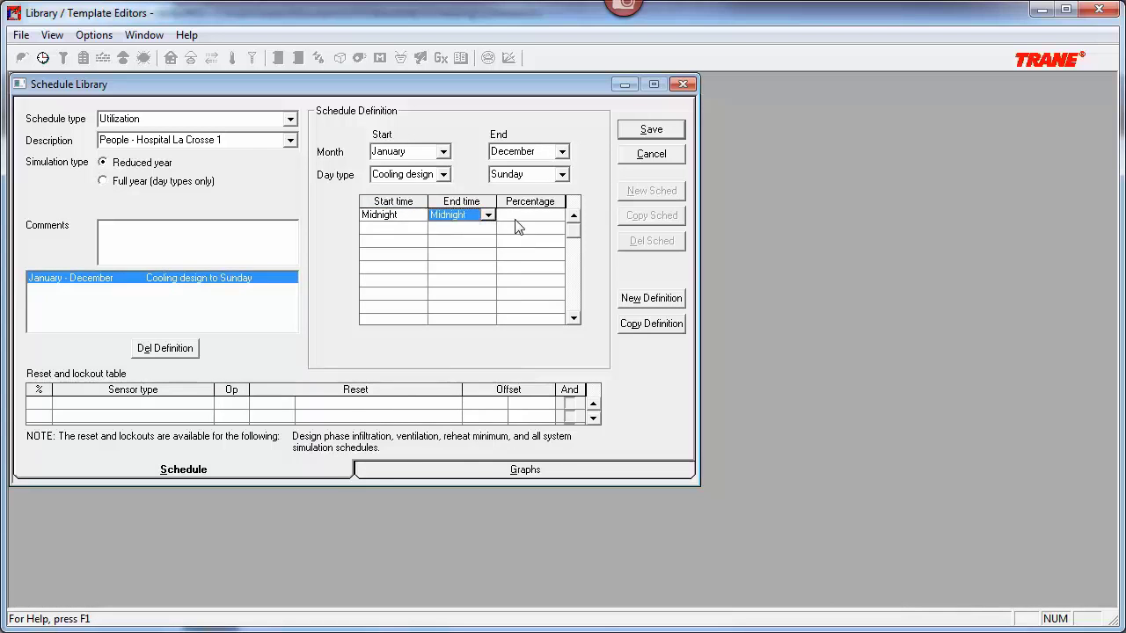
left_click(516, 218)
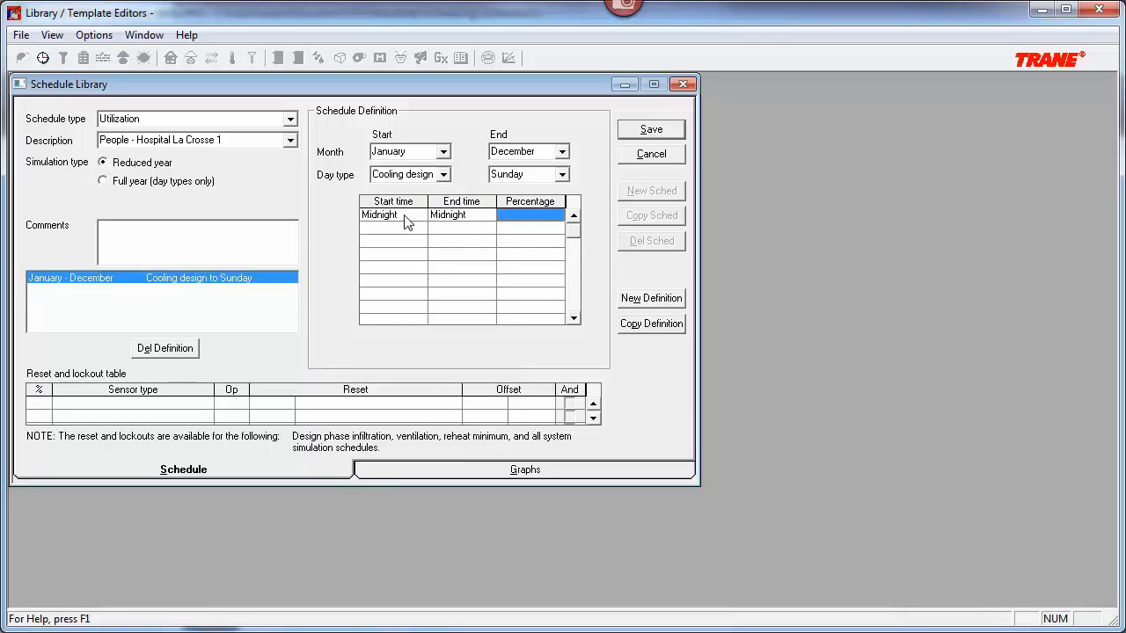
left_click(474, 219)
left_click(512, 216)
type("100")
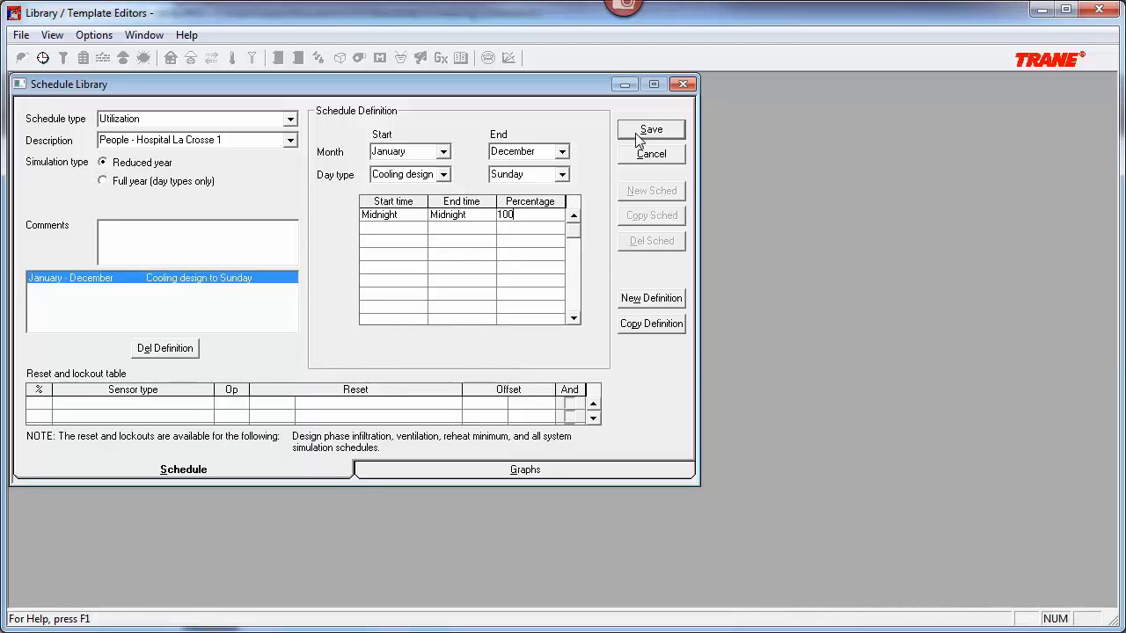
Add a Heating design definition running Midnight to Midnight at 0 percent and save the schedule
left_click(652, 300)
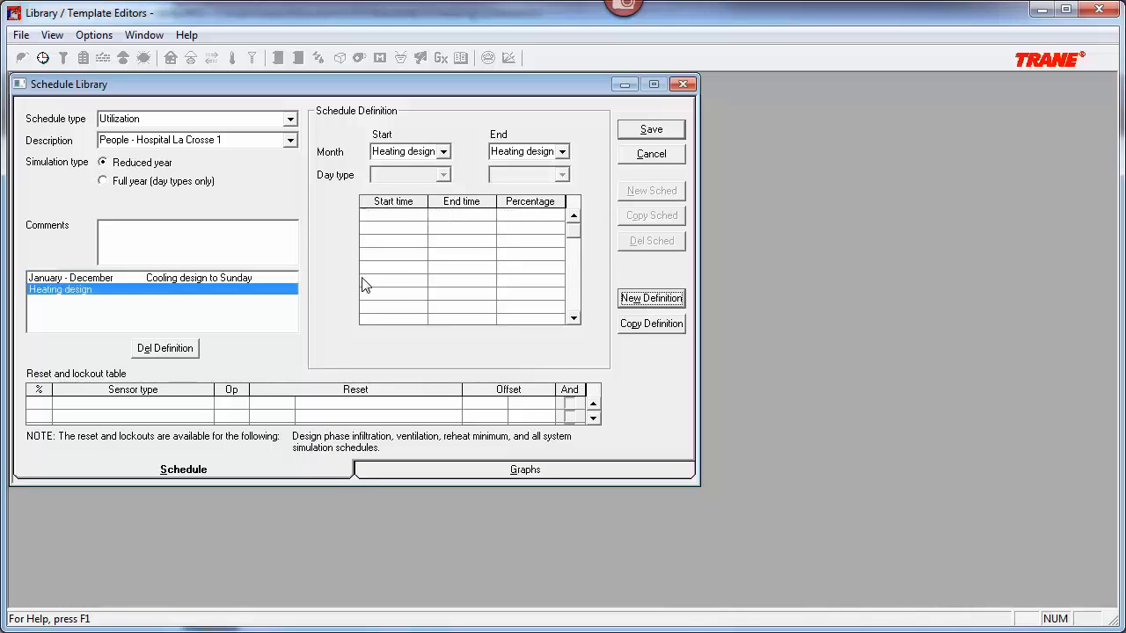
left_click(421, 217)
left_click(419, 215)
left_click(405, 225)
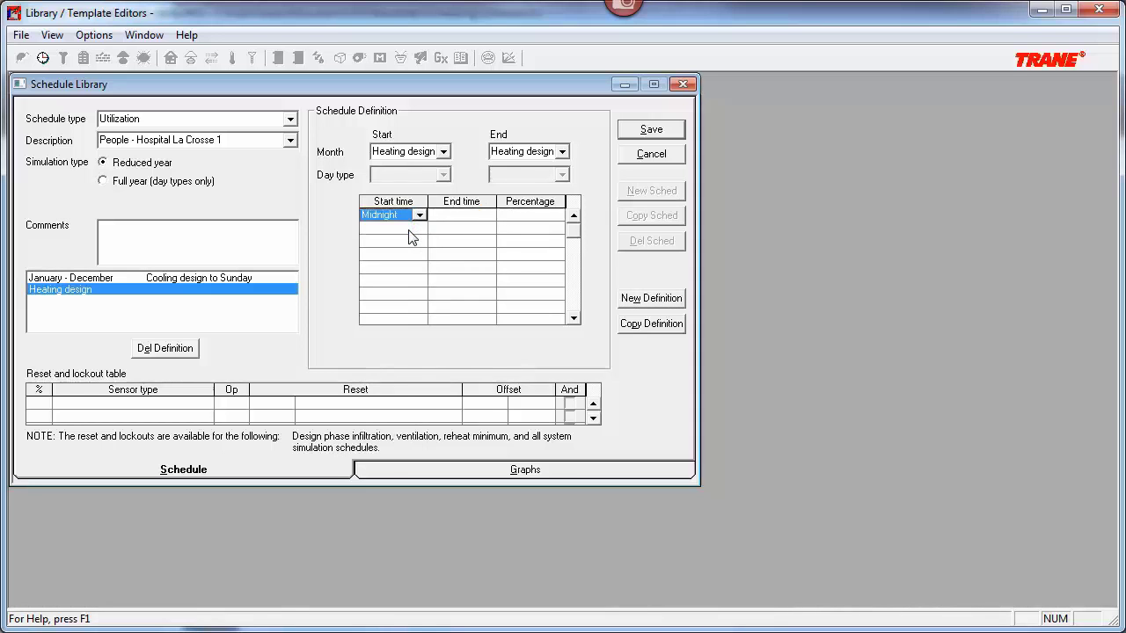
key("Tab")
left_click(473, 219)
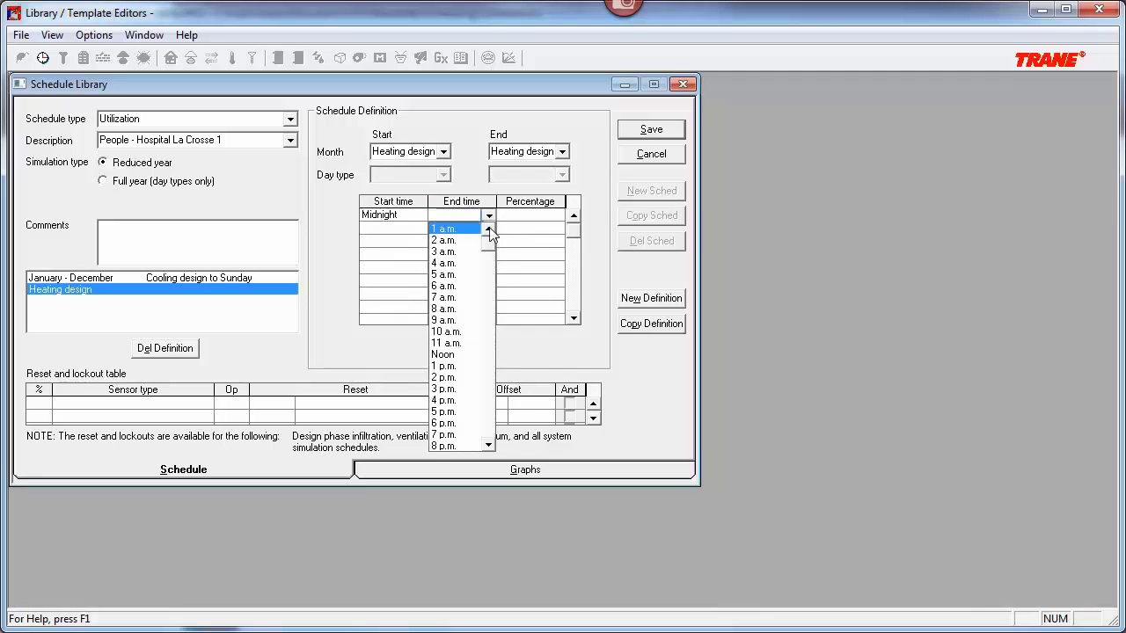
left_click(480, 442)
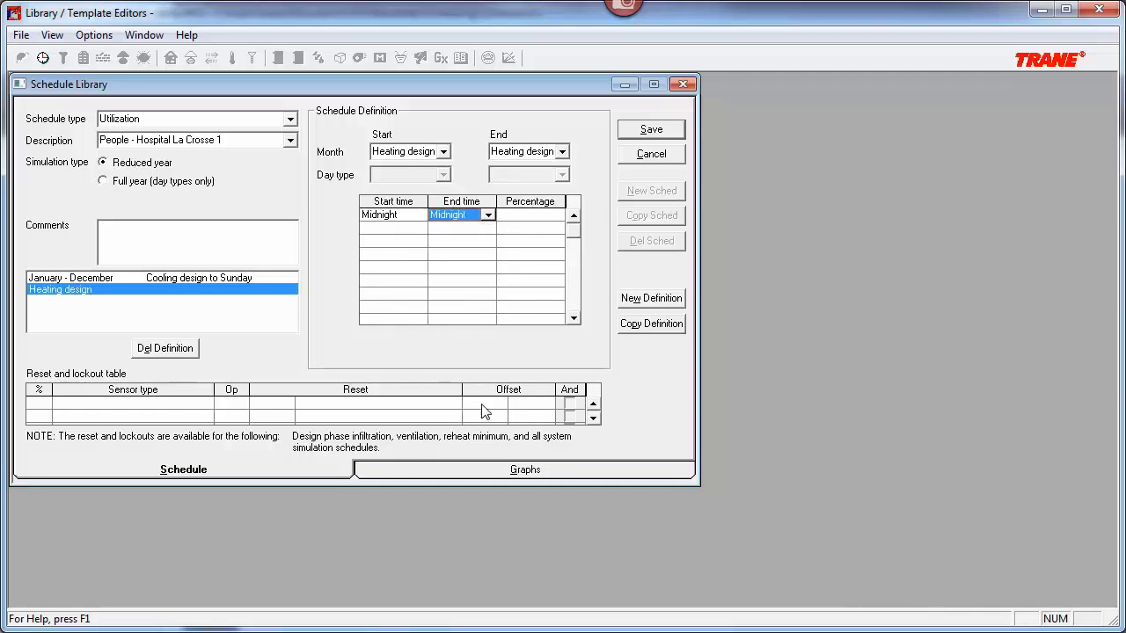
left_click(549, 219)
type("0")
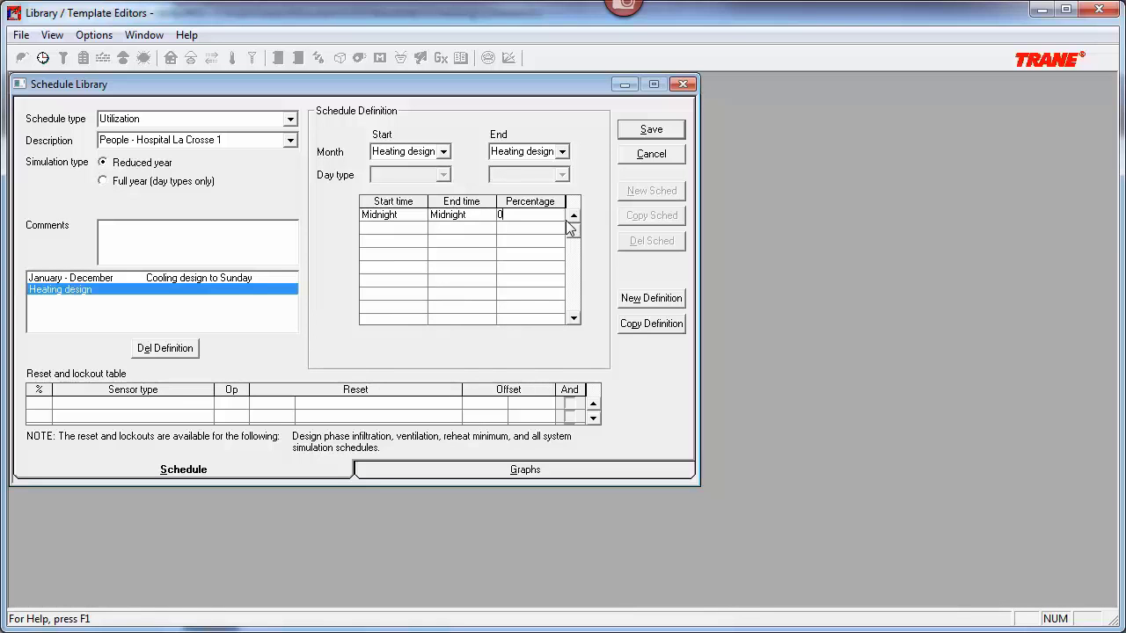
left_click(651, 129)
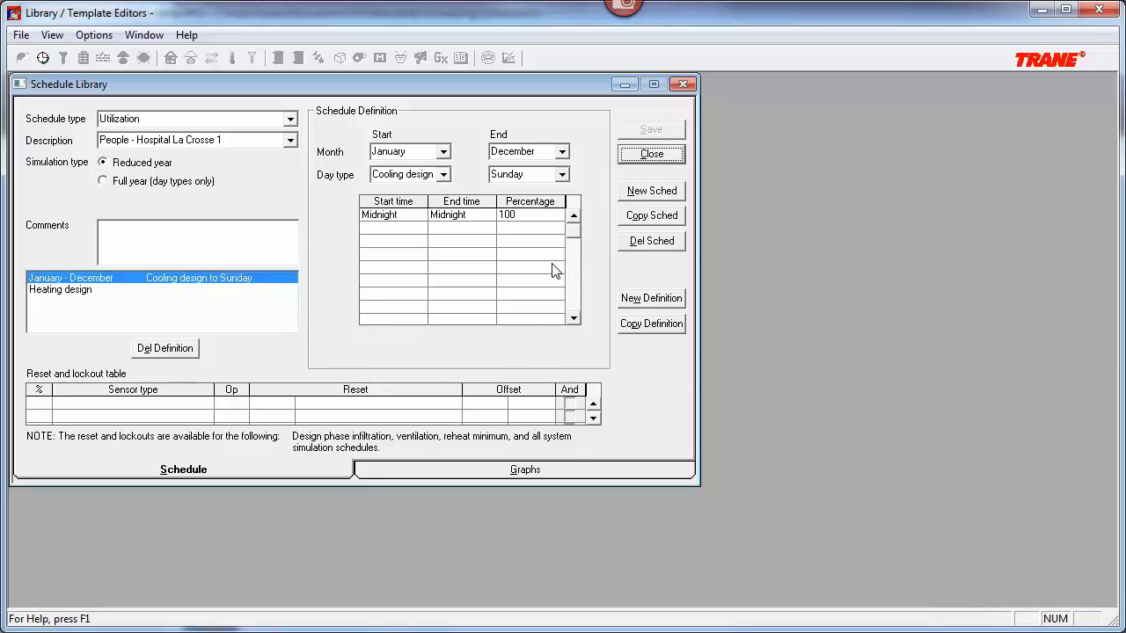